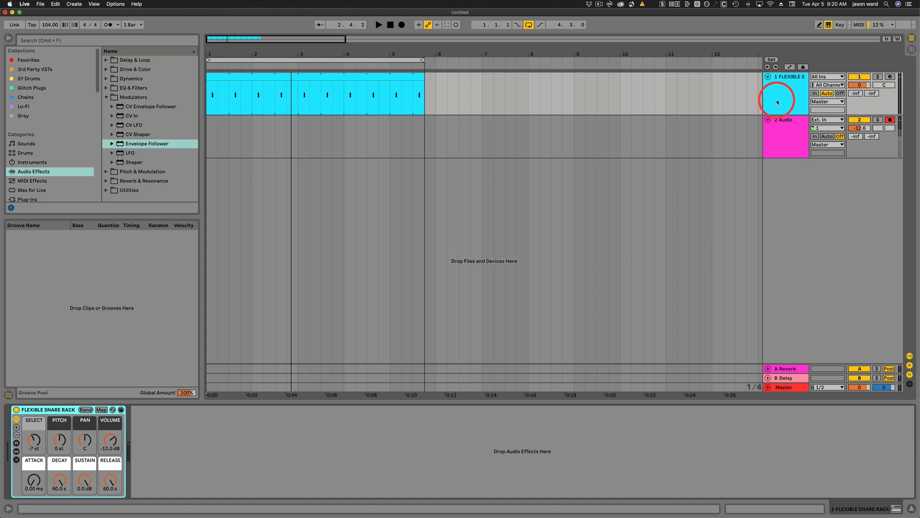
Record an audio take on the 2 Audio track, starting at 5.4.1 where the snare clip ends
{"action": "left_click", "coordinate": [787, 122]}
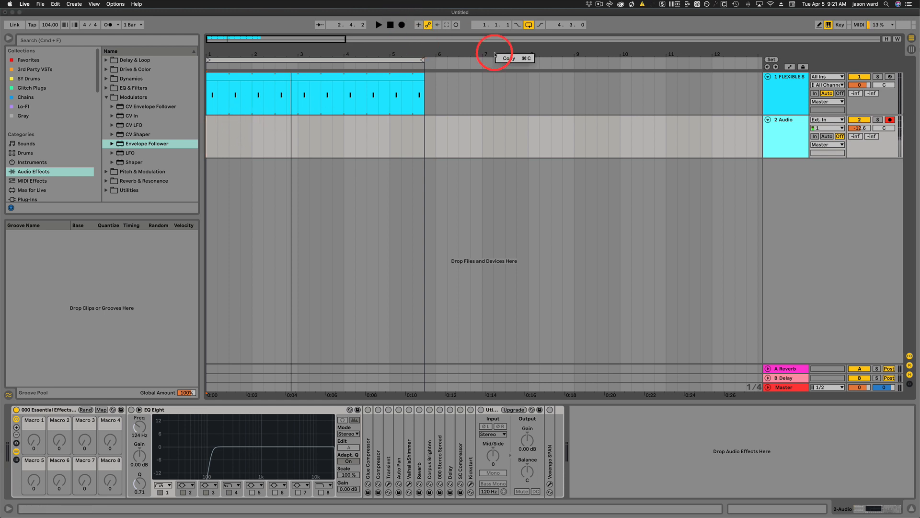
{"action": "left_click", "coordinate": [425, 136]}
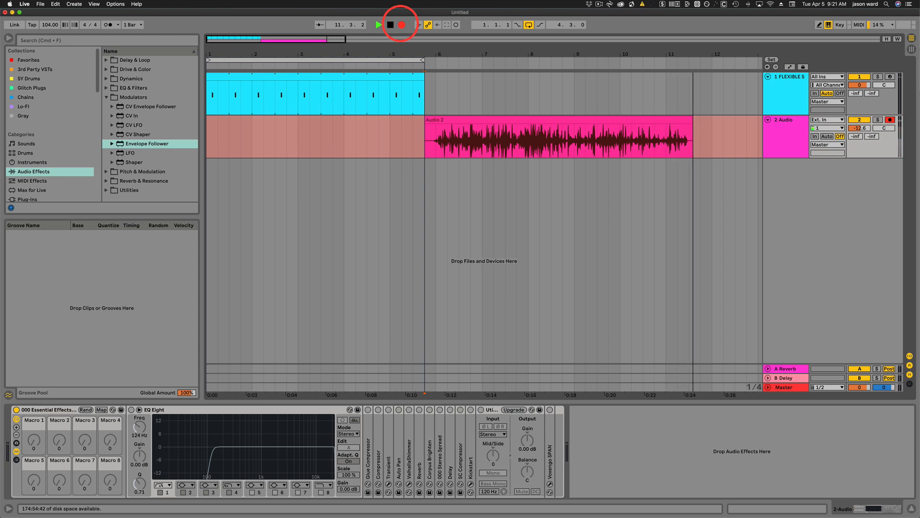
{"action": "left_click", "coordinate": [401, 25]}
{"action": "left_click", "coordinate": [449, 134]}
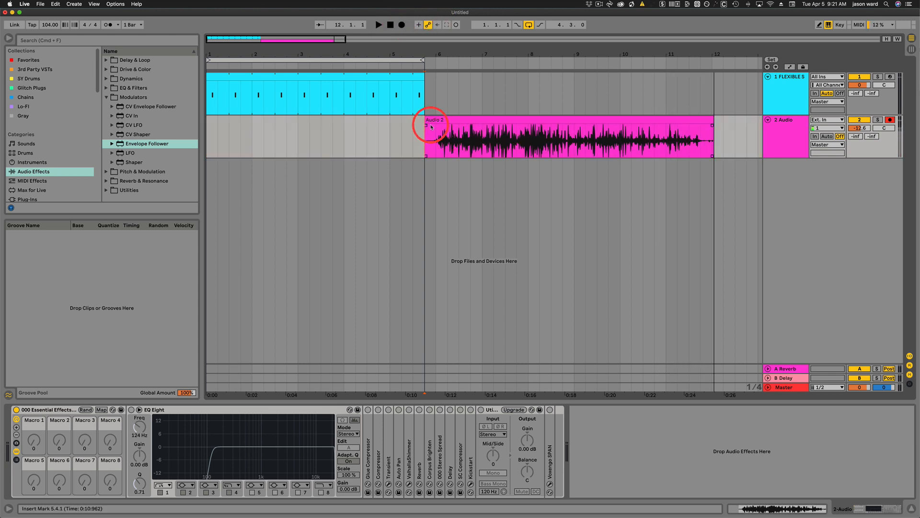
Trim the recorded clip's beginning to bar 6, move the clip to 1.1.1 and shorten its end to 5.4.1
{"action": "left_click_drag", "start_coordinate": [431, 127], "coordinate": [436, 127]}
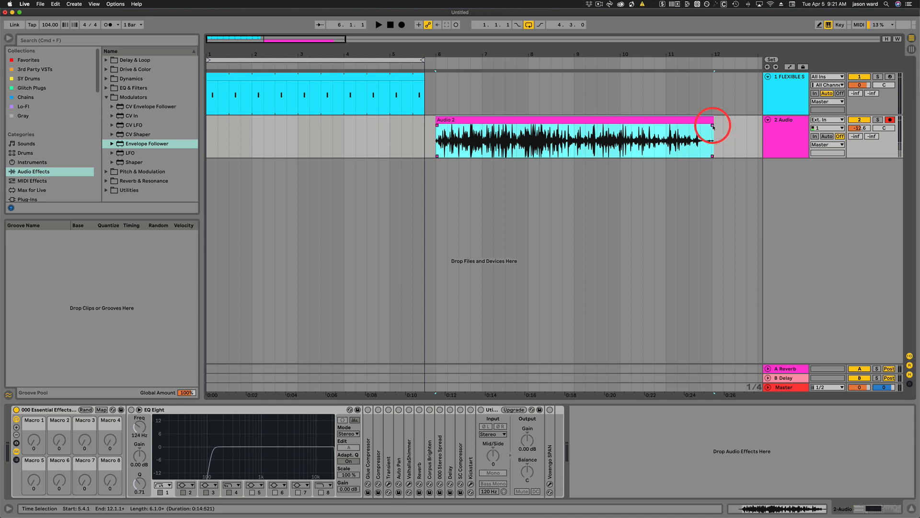
{"action": "left_click_drag", "start_coordinate": [713, 126], "coordinate": [418, 139]}
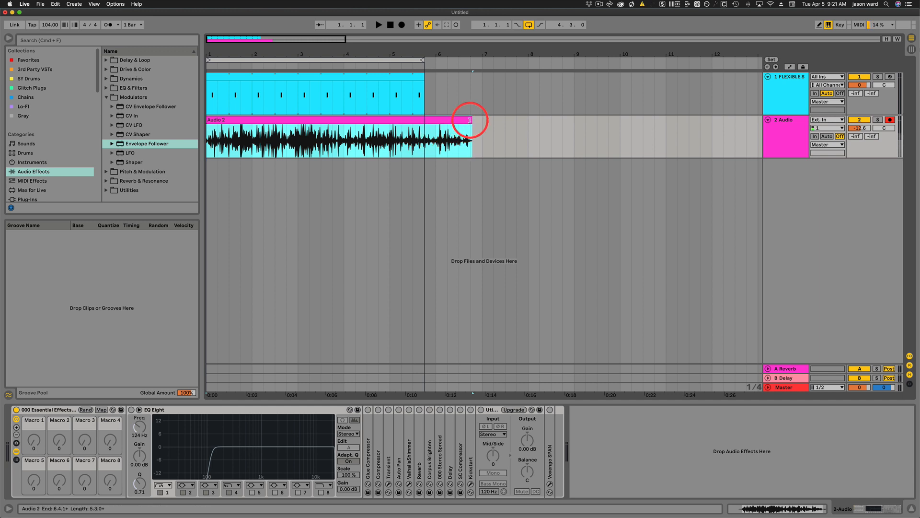
{"action": "left_click_drag", "start_coordinate": [469, 120], "coordinate": [424, 123]}
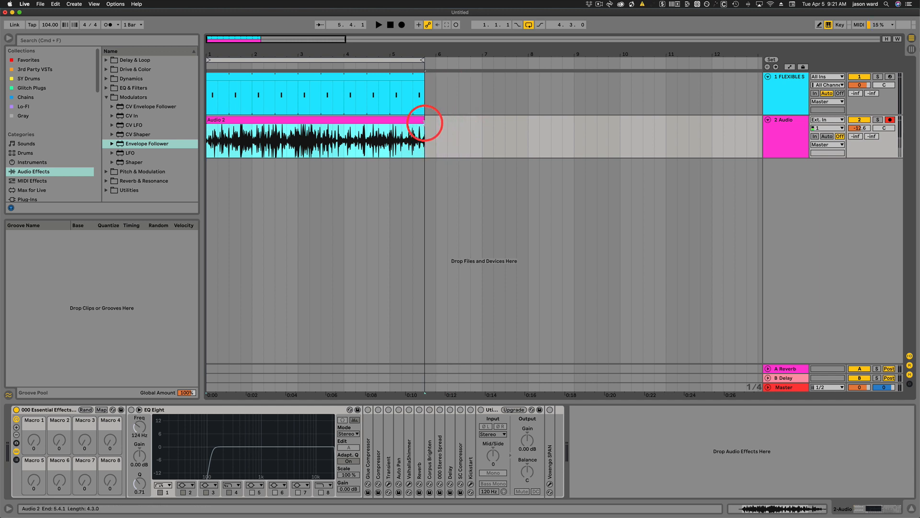
{"action": "left_click", "coordinate": [423, 126]}
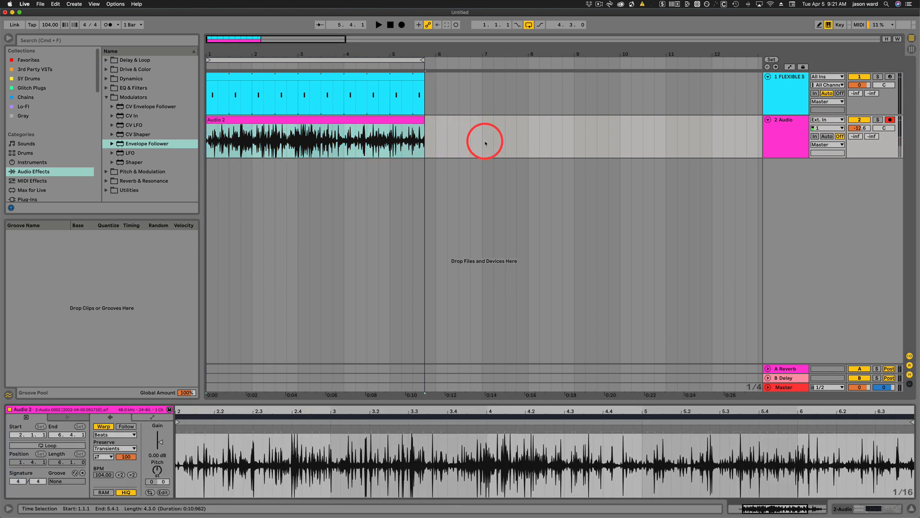
Unfold and turn on the Compressor in the Audio track's effects rack, and solo the track for playback
{"action": "left_click", "coordinate": [787, 124]}
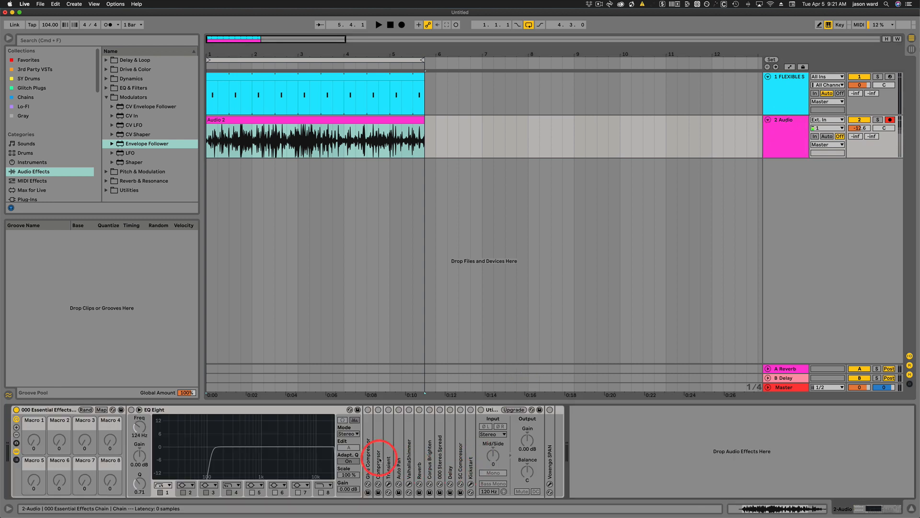
{"action": "double_click", "coordinate": [378, 437]}
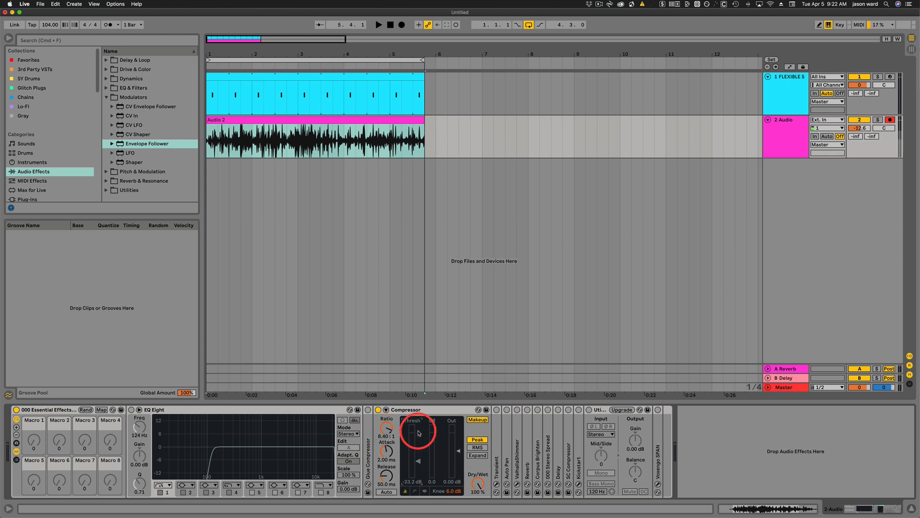
{"action": "key", "text": "space"}
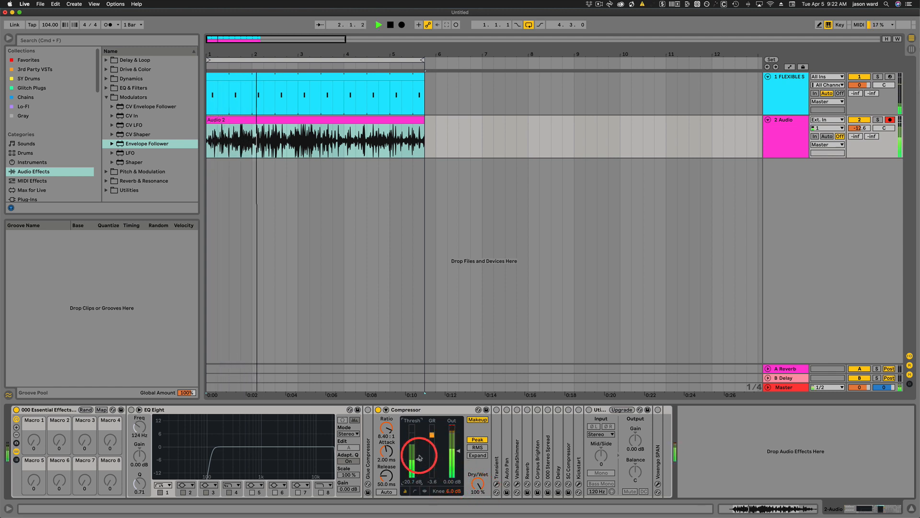
{"action": "key", "text": "space"}
{"action": "left_click", "coordinate": [878, 120]}
{"action": "key", "text": "space"}
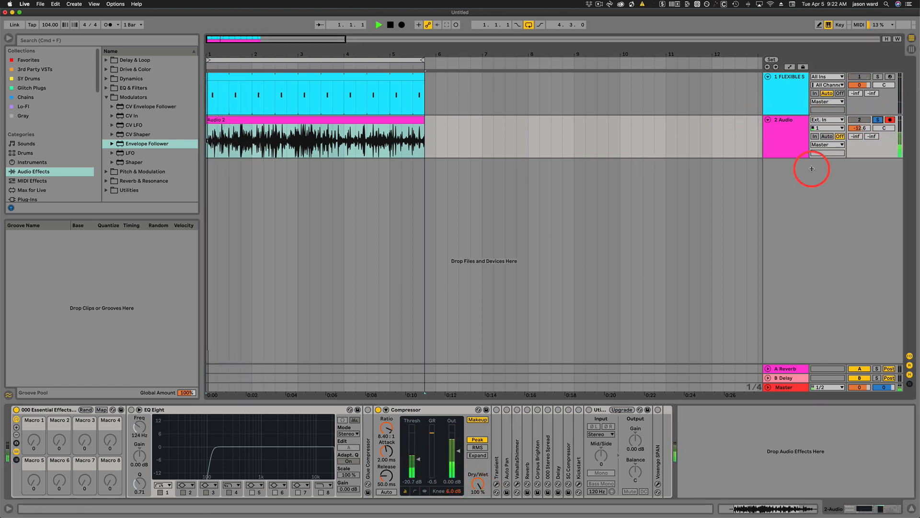
Set the Compressor's attack to 0.01 ms, release to 53.6 ms and threshold to -17.1 dB while auditioning the track
{"action": "left_click_drag", "start_coordinate": [419, 461], "coordinate": [419, 461]}
{"action": "key", "text": "space"}
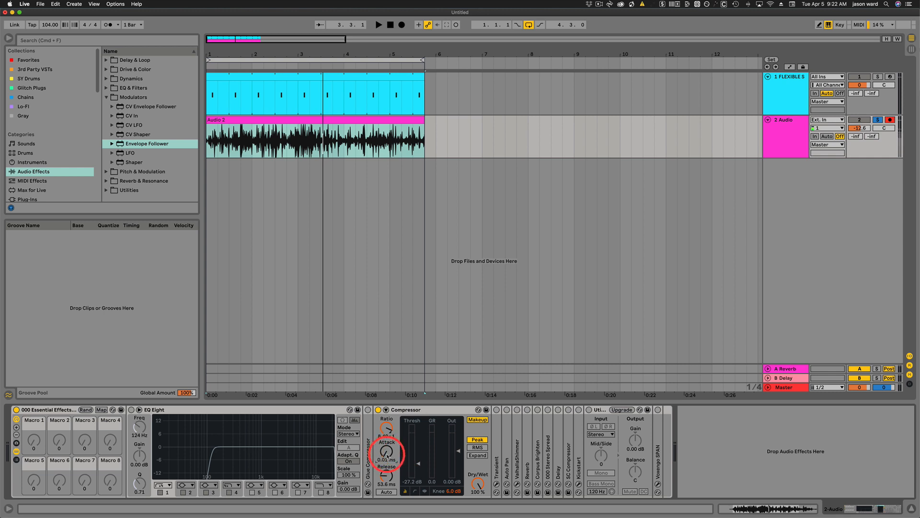
{"action": "key", "text": "space"}
{"action": "left_click_drag", "start_coordinate": [420, 465], "coordinate": [419, 464]}
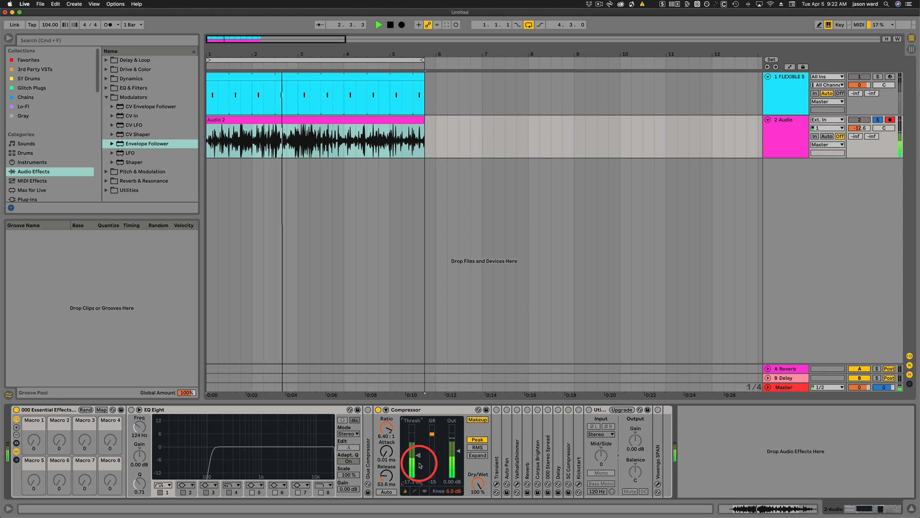
{"action": "key", "text": "space"}
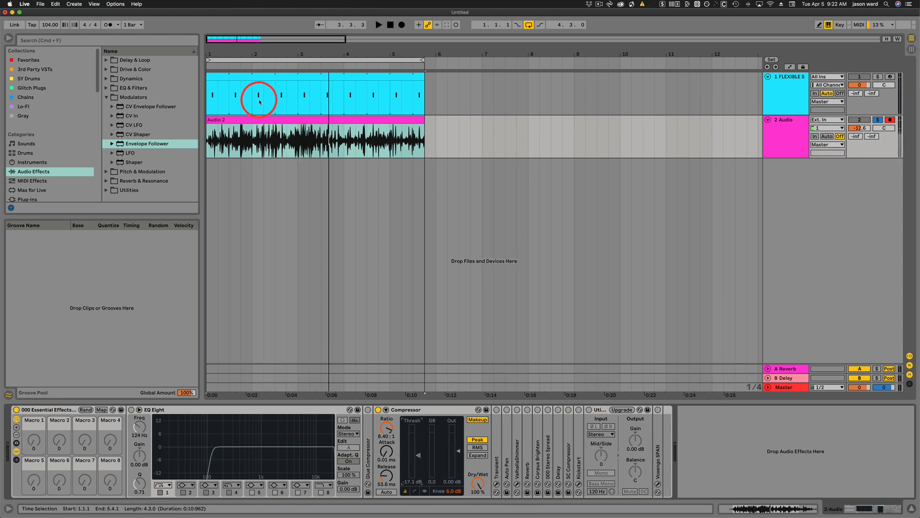
Unsolo the Audio track and add an Envelope Follower after the FLEXIBLE SNARE RACK on the snare track
{"action": "scroll", "coordinate": [517, 136], "scroll_direction": "right", "scroll_amount": 1}
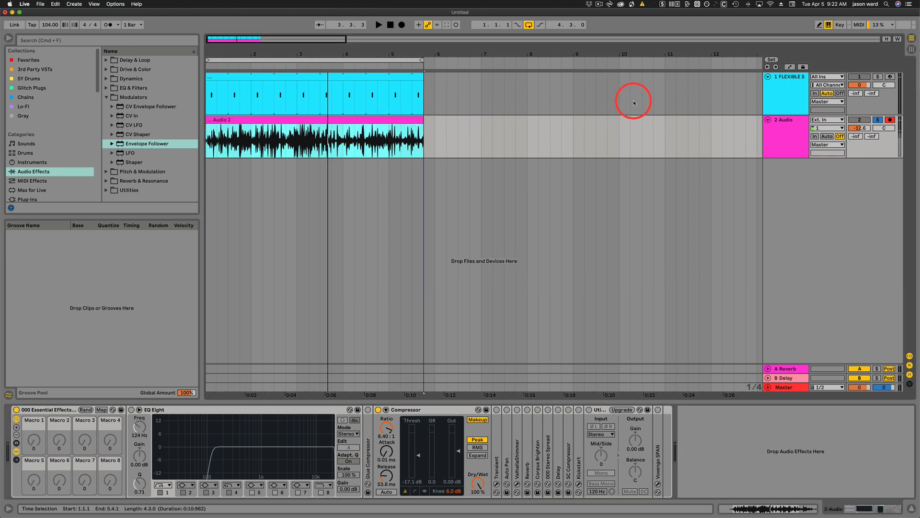
{"action": "left_click", "coordinate": [877, 119]}
{"action": "left_click", "coordinate": [781, 77]}
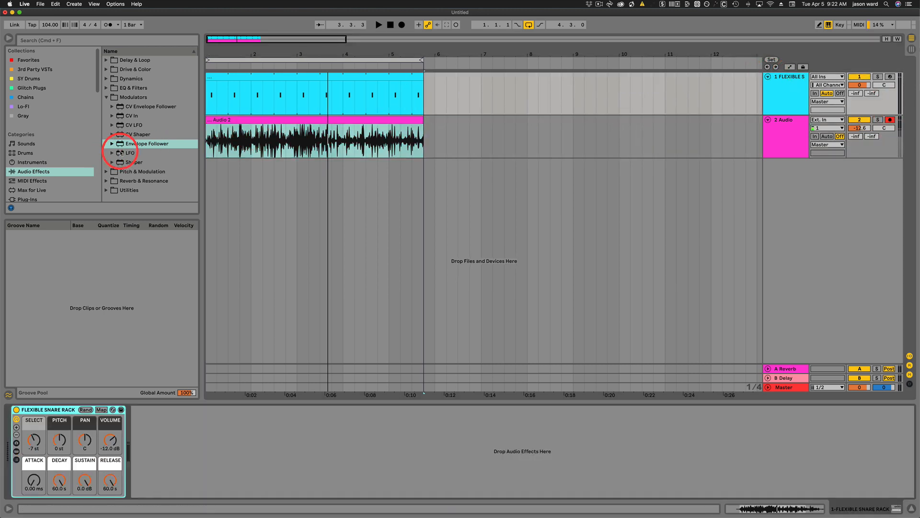
{"action": "mouse_move", "coordinate": [121, 144]}
{"action": "left_mouse_down"}
{"action": "mouse_move", "coordinate": [154, 411]}
{"action": "mouse_move", "coordinate": [189, 469]}
{"action": "left_mouse_up"}
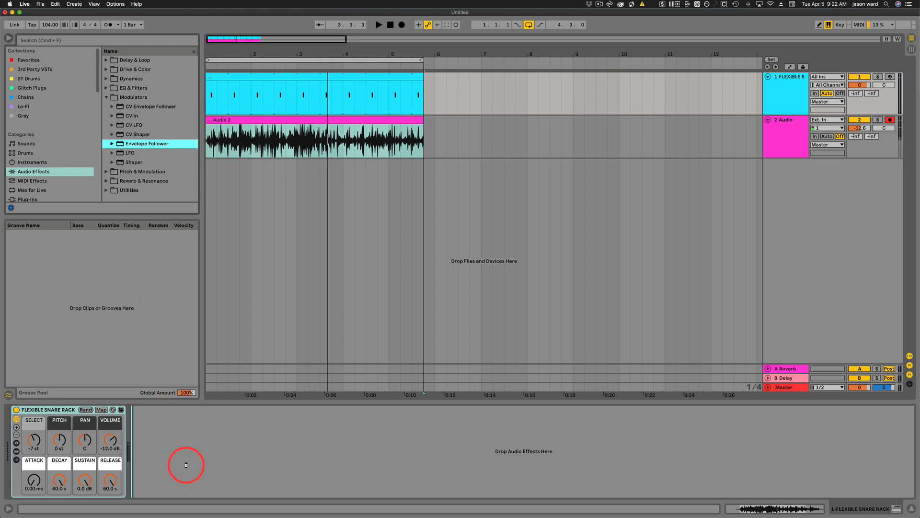
{"action": "left_click_drag", "start_coordinate": [186, 465], "coordinate": [187, 465]}
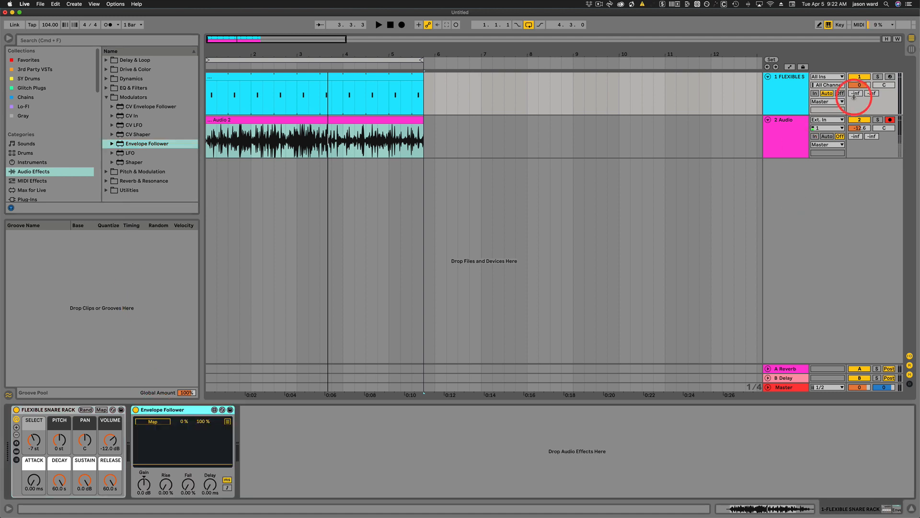
Set the Envelope Follower's Fall to 34.6 % while playing the snare track soloed, and unsolo the track
{"action": "left_click", "coordinate": [878, 77]}
{"action": "key", "text": "space"}
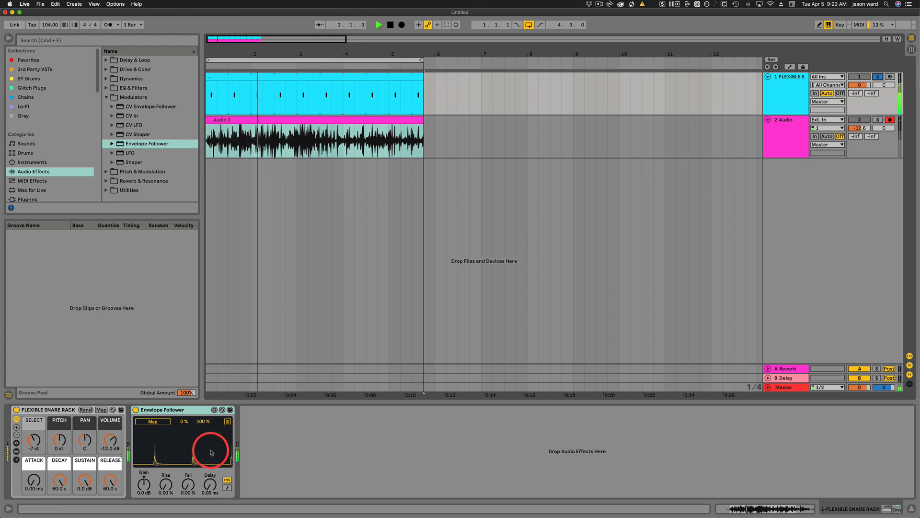
{"action": "key", "text": "space"}
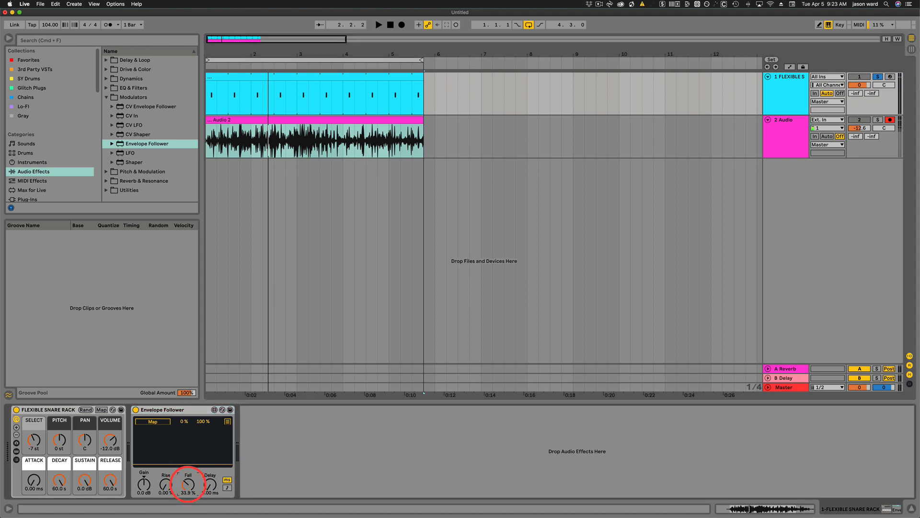
{"action": "key", "text": "space"}
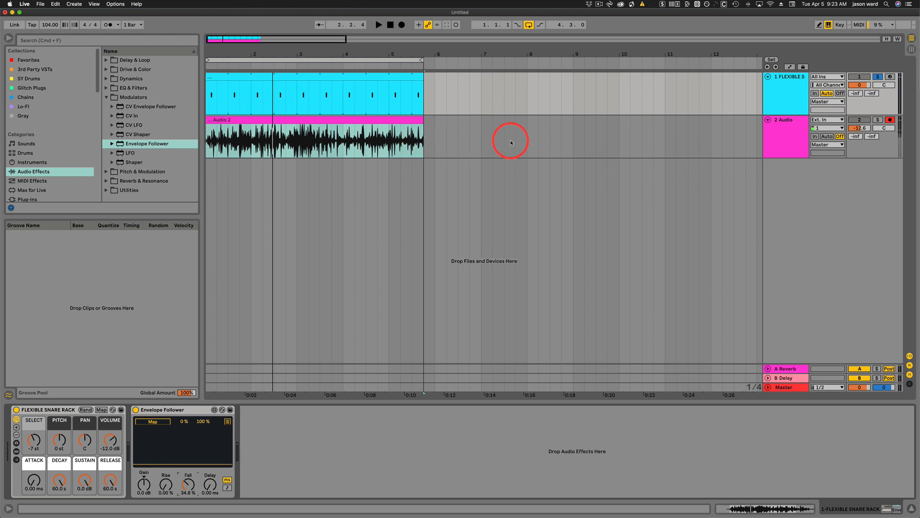
{"action": "left_click", "coordinate": [877, 78]}
Duplicate the Utility in the Audio track's effects rack and set the first Utility's gain to -35.0 dB
{"action": "left_click", "coordinate": [801, 140]}
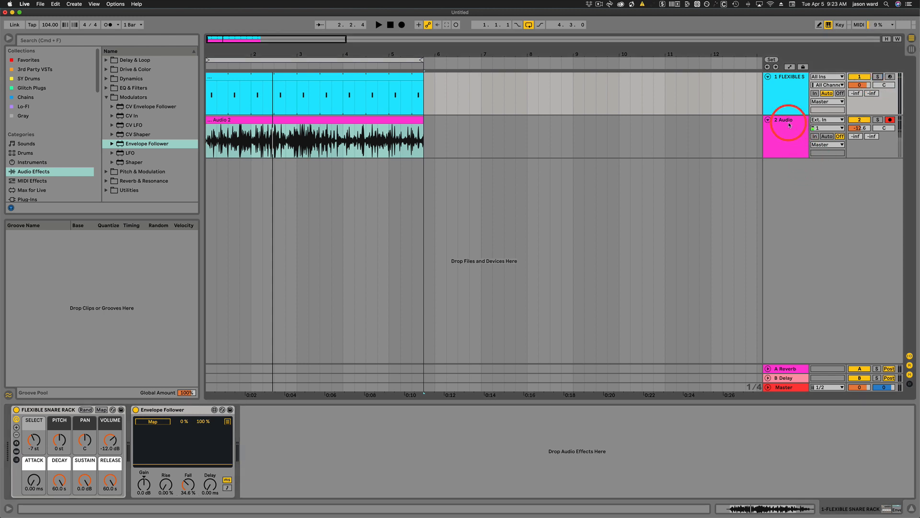
{"action": "left_click", "coordinate": [790, 123]}
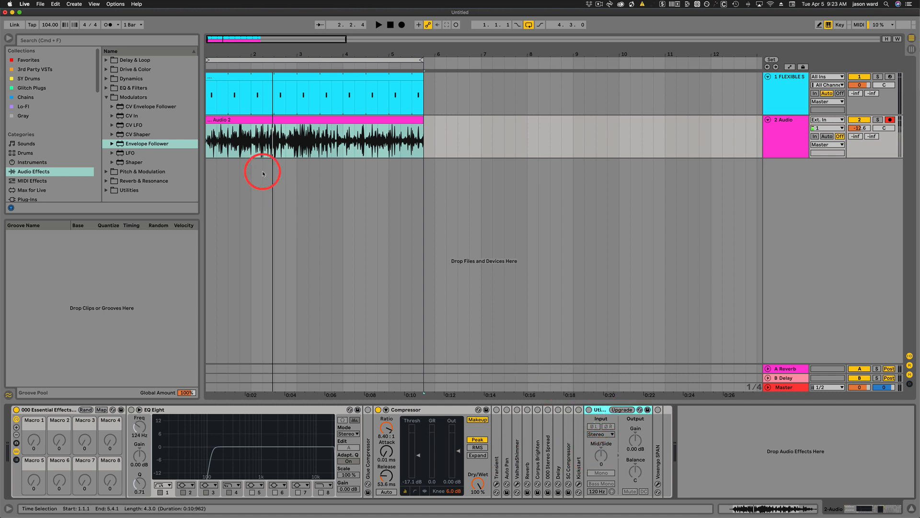
{"action": "left_click", "coordinate": [267, 146]}
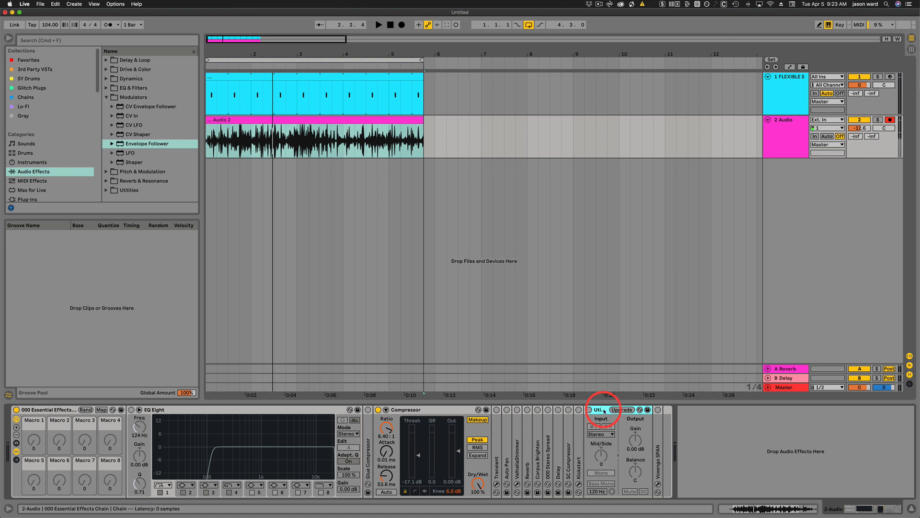
{"action": "key", "text": "super+d"}
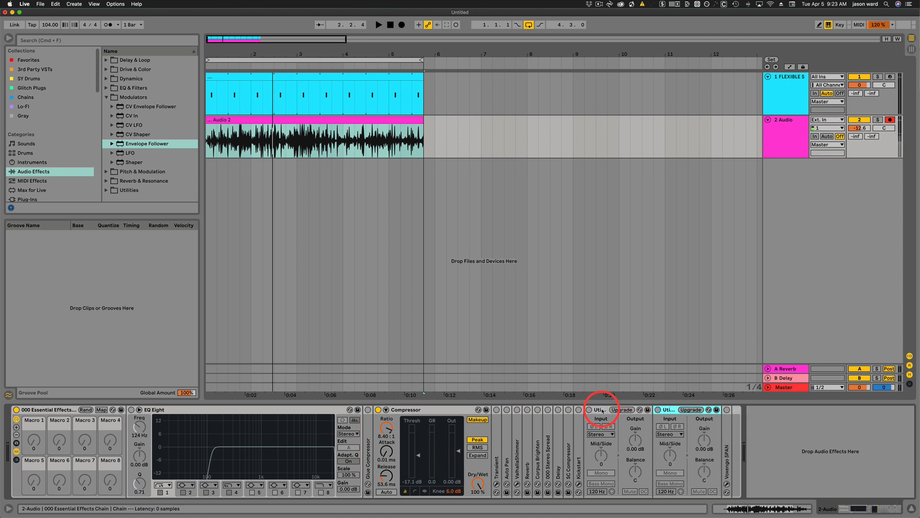
{"action": "left_click_drag", "start_coordinate": [636, 442], "coordinate": [637, 439]}
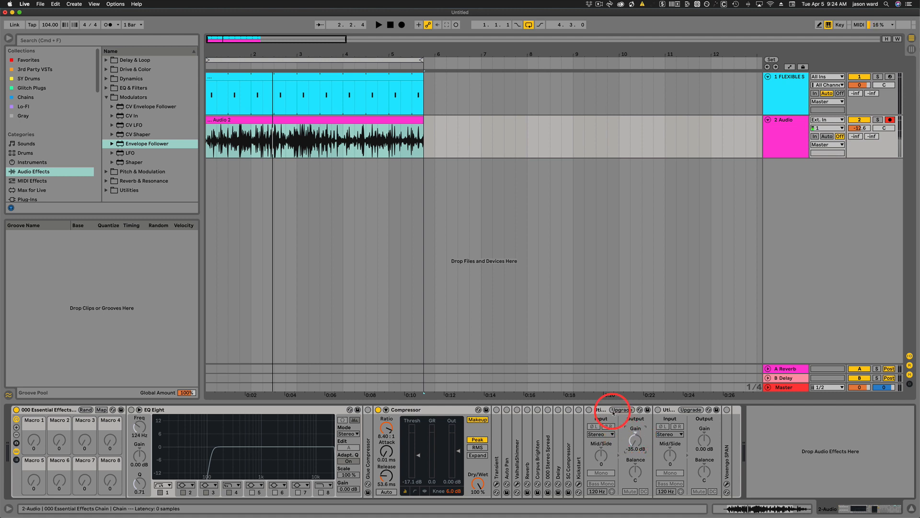
Turn on both Utility devices and set the second one's gain to -35.0 dB while playing the arrangement
{"action": "left_click", "coordinate": [226, 128]}
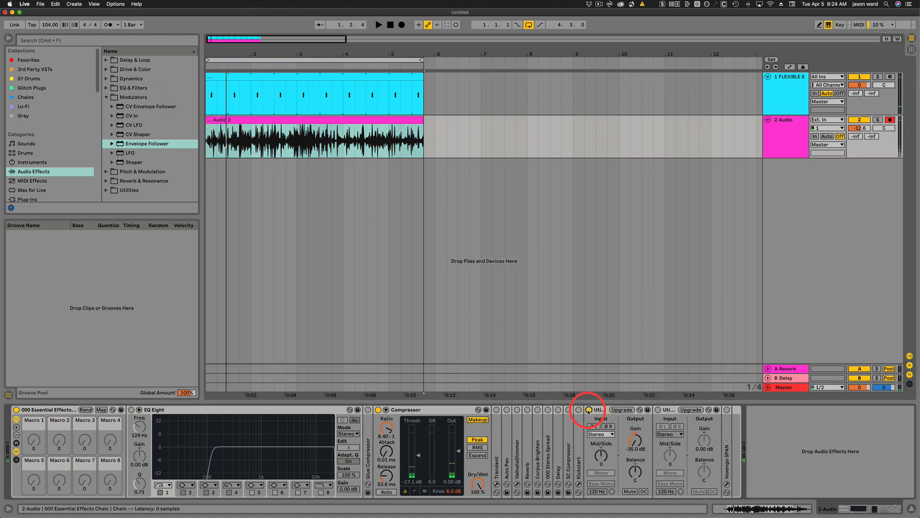
{"action": "key", "text": "space"}
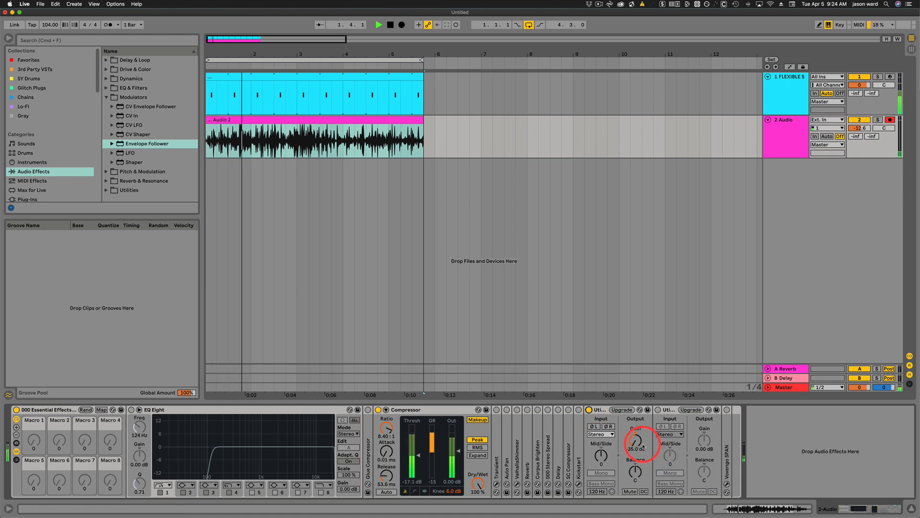
{"action": "key", "text": "space"}
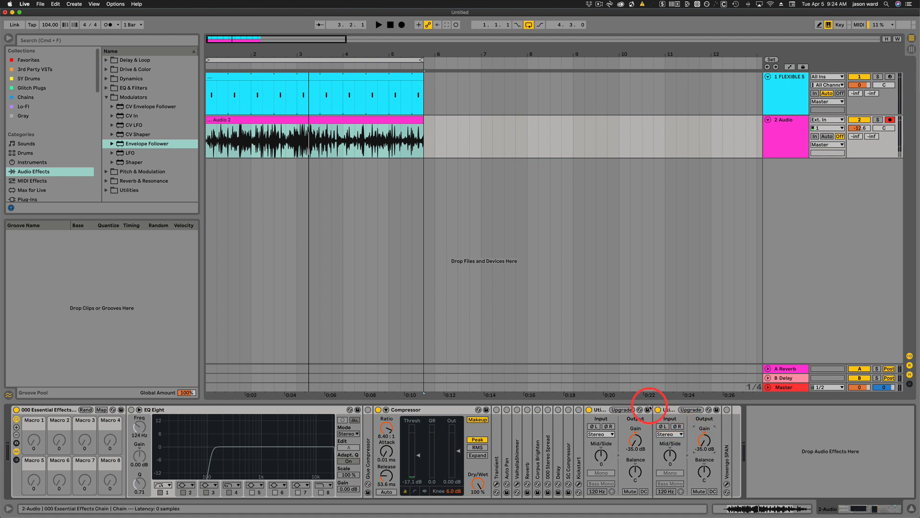
Play the recorded clip from near its start and solo the Audio track to hear the level reduction
{"action": "left_click", "coordinate": [218, 120]}
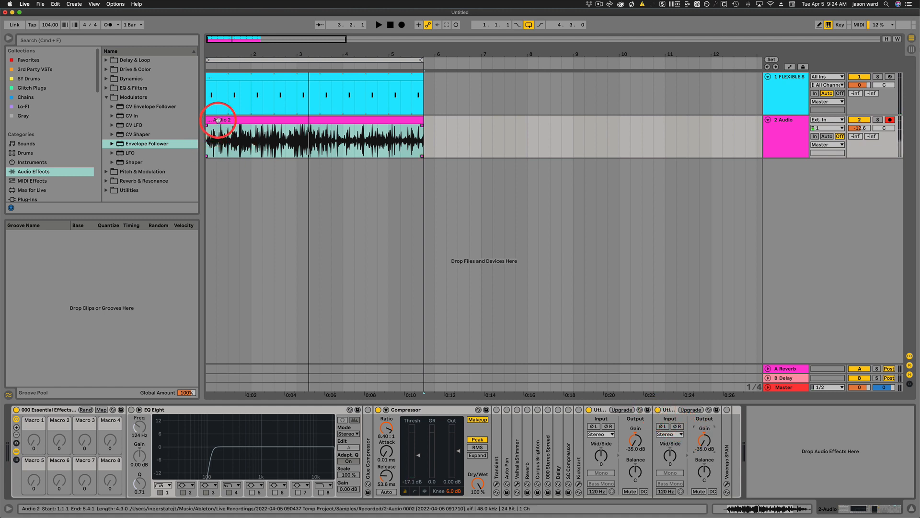
{"action": "key", "text": "space"}
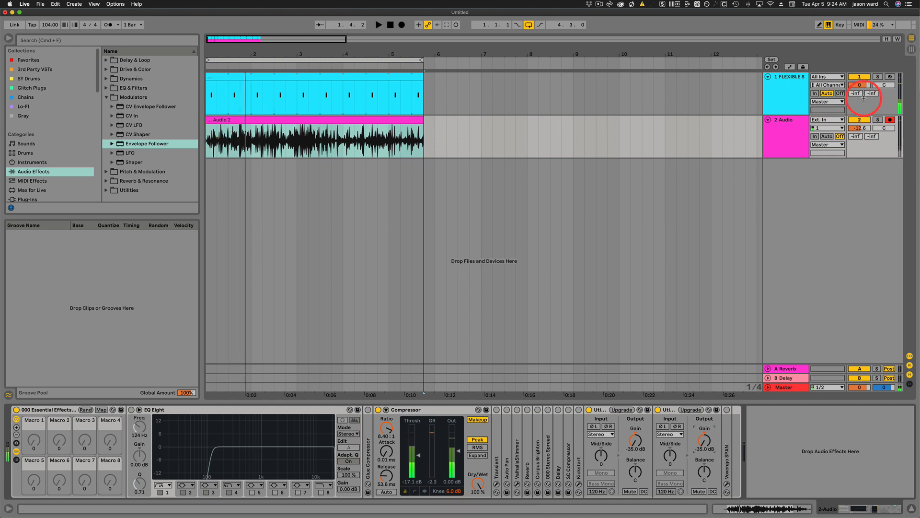
{"action": "left_click", "coordinate": [878, 120]}
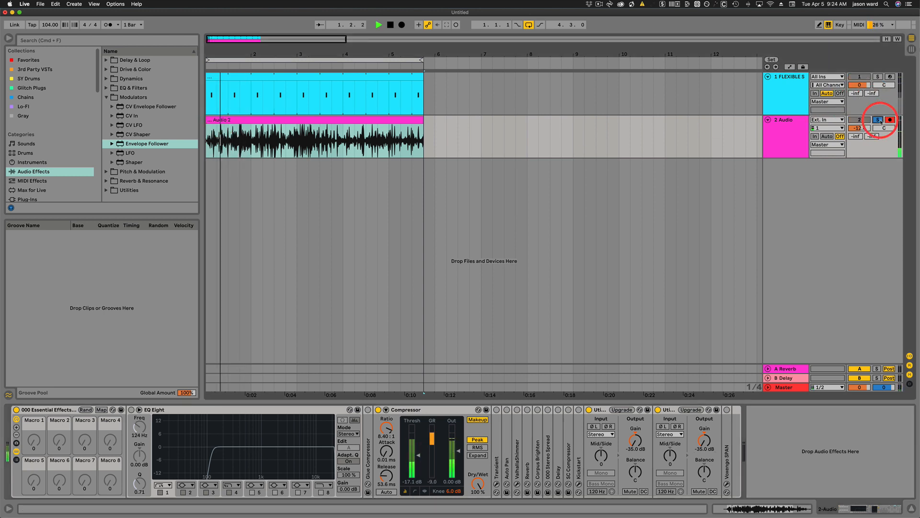
{"action": "key", "text": "space"}
Map the snare track's Envelope Follower to the gain of the first Utility on the Audio track
{"action": "left_click", "coordinate": [790, 87]}
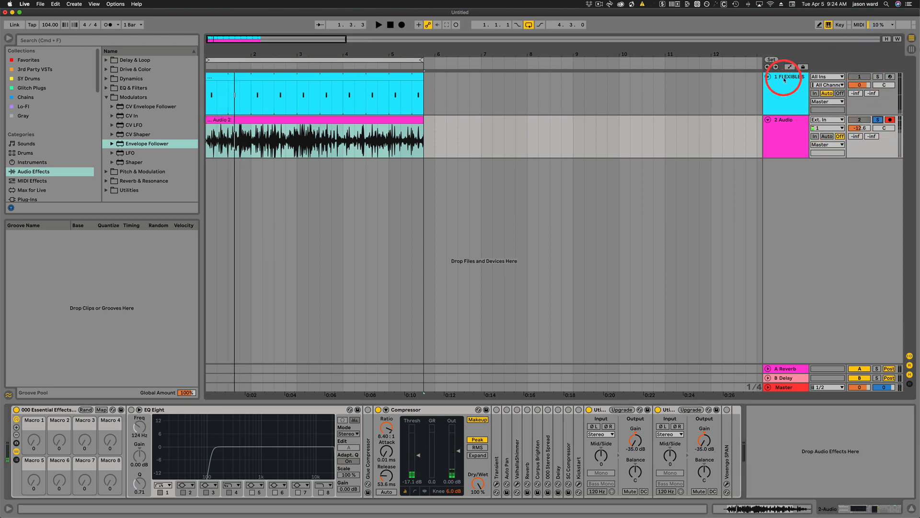
{"action": "left_click", "coordinate": [695, 346]}
{"action": "left_click", "coordinate": [633, 444]}
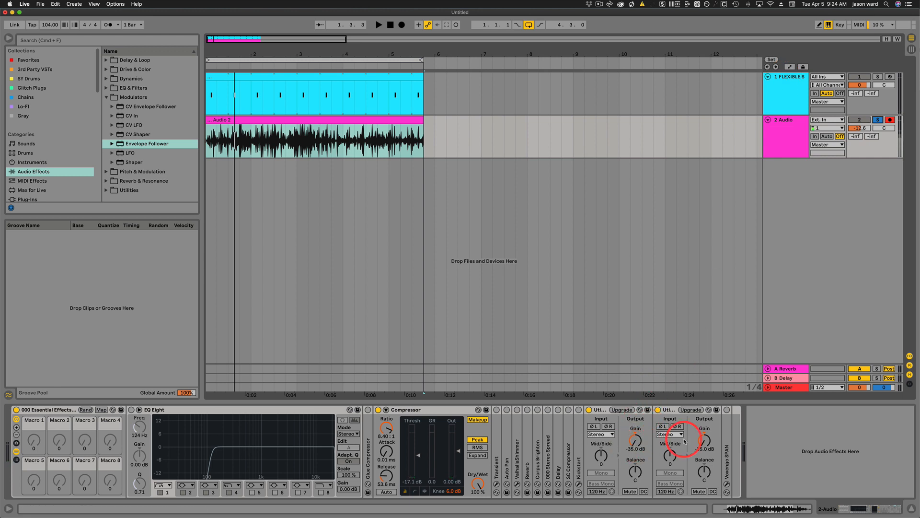
{"action": "left_click", "coordinate": [792, 81]}
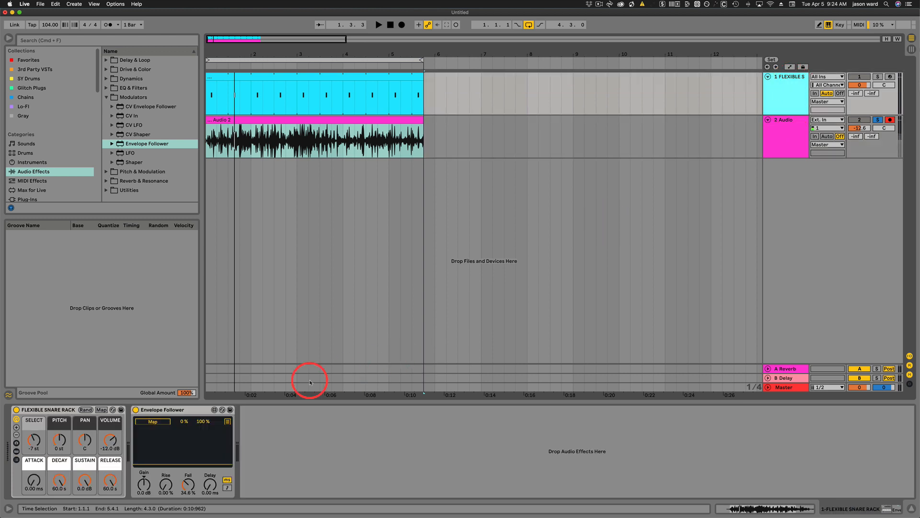
{"action": "left_click", "coordinate": [152, 420]}
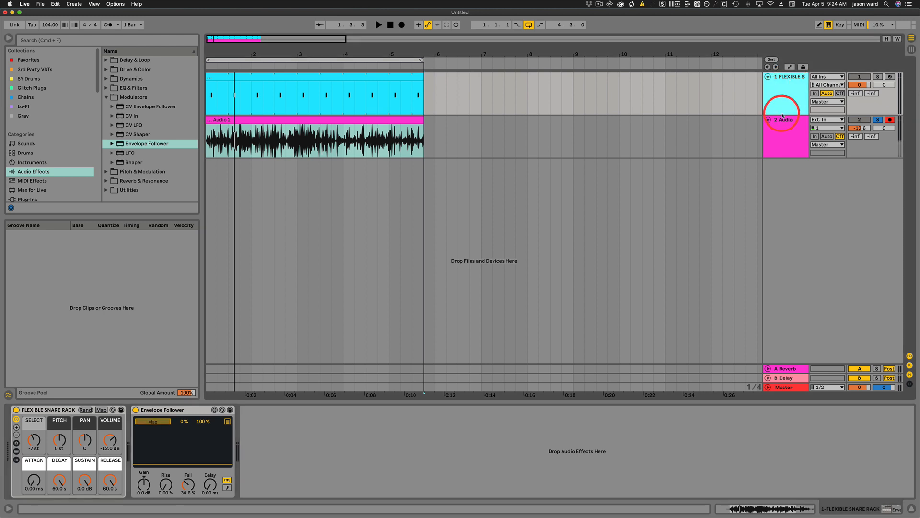
{"action": "left_click", "coordinate": [786, 136]}
{"action": "left_click", "coordinate": [635, 439]}
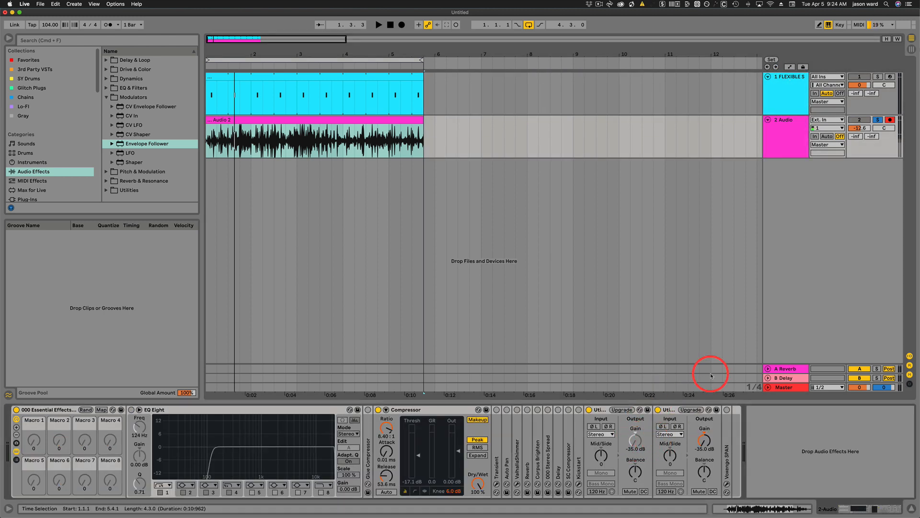
Expand the Envelope Follower's mapping list and map its second slot to the gain of the Audio track's second Utility
{"action": "left_click", "coordinate": [785, 84]}
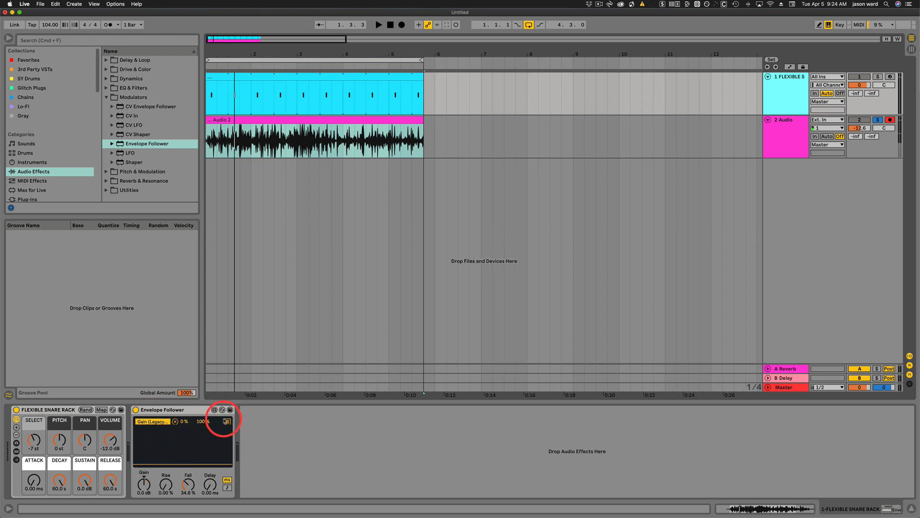
{"action": "left_click", "coordinate": [227, 422]}
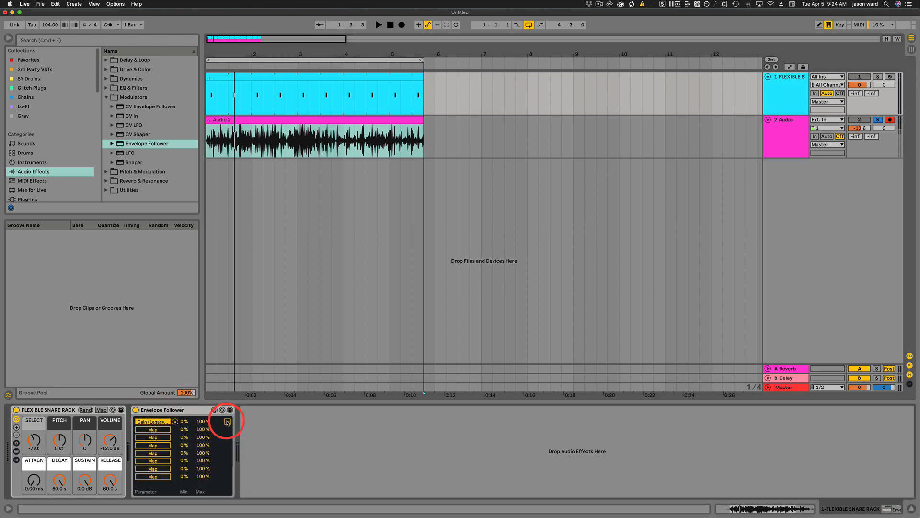
{"action": "left_click", "coordinate": [150, 430]}
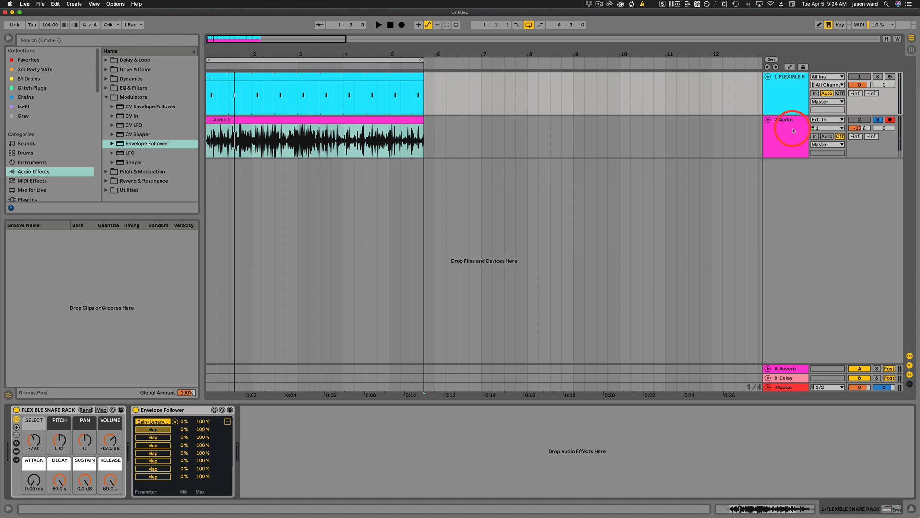
{"action": "left_click", "coordinate": [794, 130]}
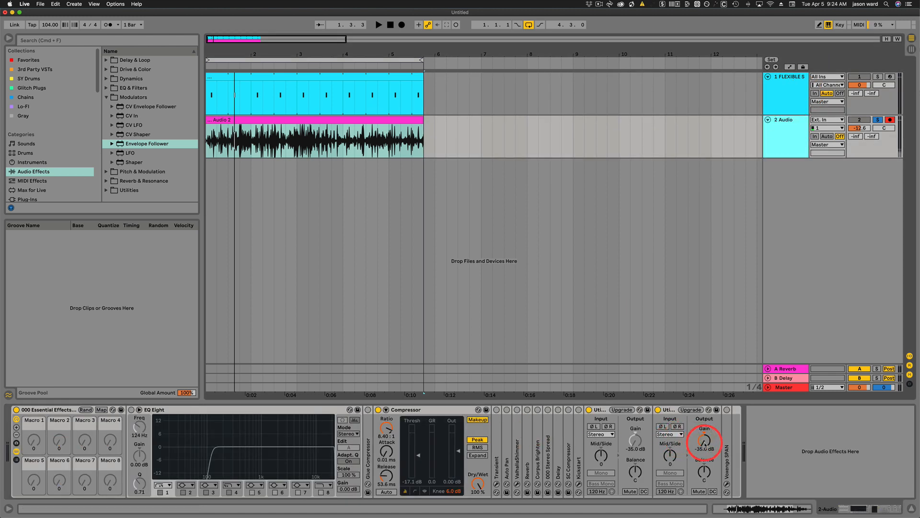
{"action": "left_click", "coordinate": [704, 441]}
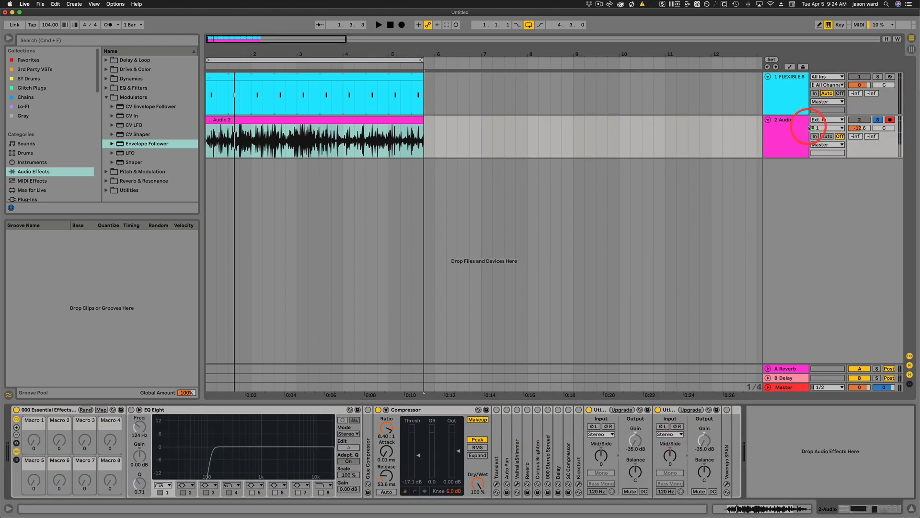
Set the second gain mapping's maximum to 20 % and play the Audio track while watching both Utility gains
{"action": "left_click", "coordinate": [790, 97]}
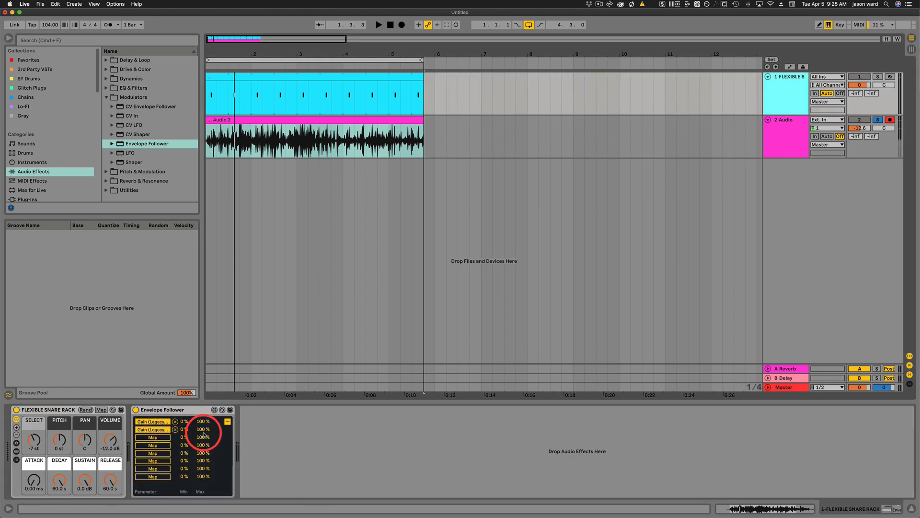
{"action": "left_click_drag", "start_coordinate": [203, 430], "coordinate": [205, 438]}
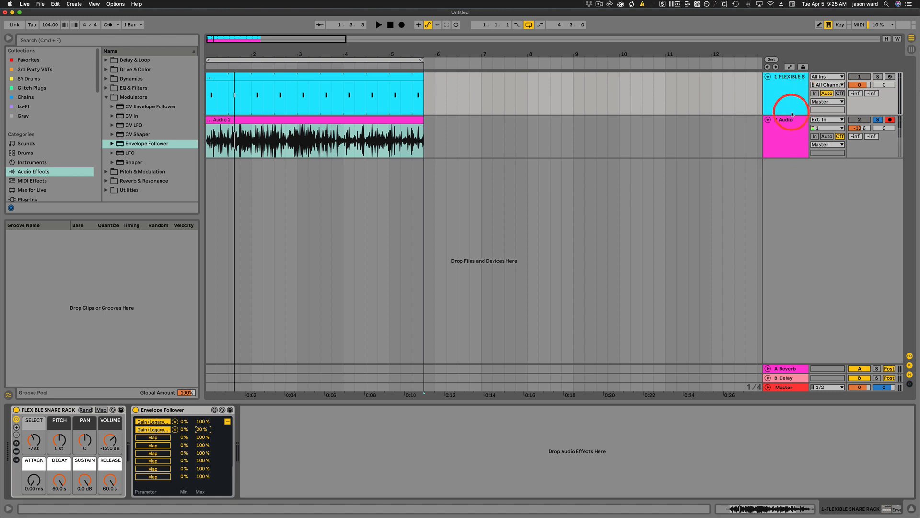
{"action": "left_click", "coordinate": [787, 124]}
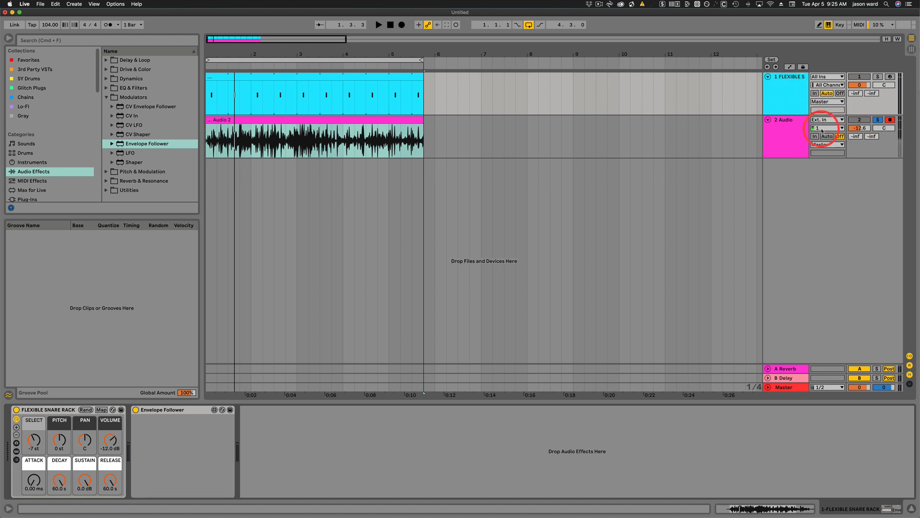
{"action": "key", "text": "space"}
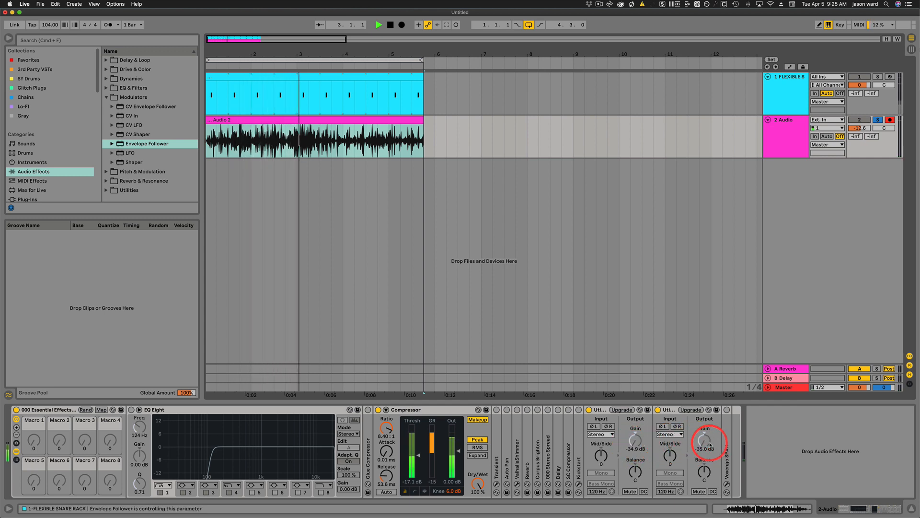
{"action": "key", "text": "space"}
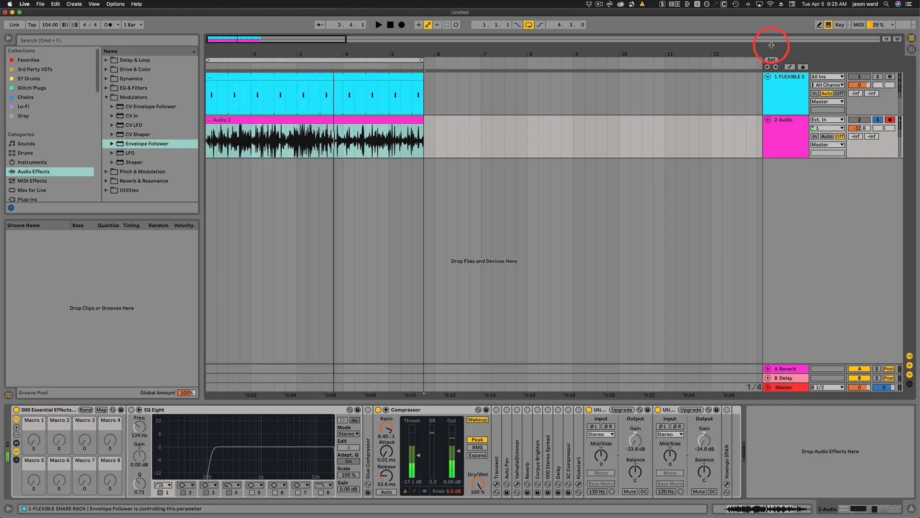
Return to the Envelope Follower's curve display and set its Gain to 14 dB and Fall to 63.0 % during playback
{"action": "left_click", "coordinate": [793, 83]}
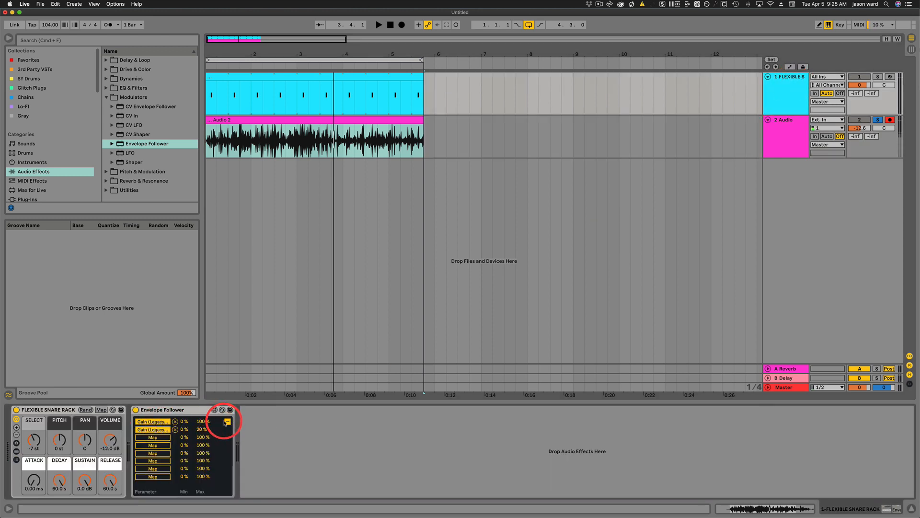
{"action": "left_click", "coordinate": [226, 422]}
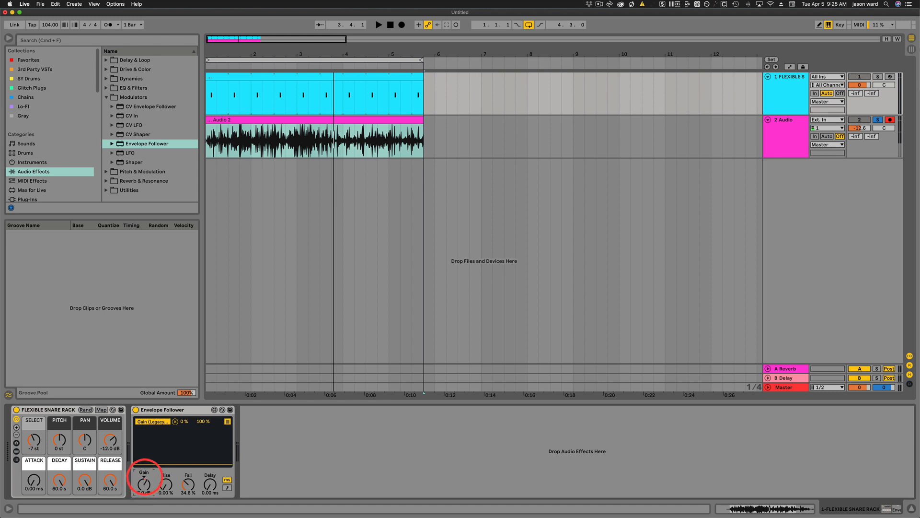
{"action": "key", "text": "space"}
{"action": "mouse_move", "coordinate": [145, 482]}
{"action": "left_mouse_down"}
{"action": "mouse_move", "coordinate": [143, 472]}
{"action": "mouse_move", "coordinate": [143, 485]}
{"action": "left_mouse_up"}
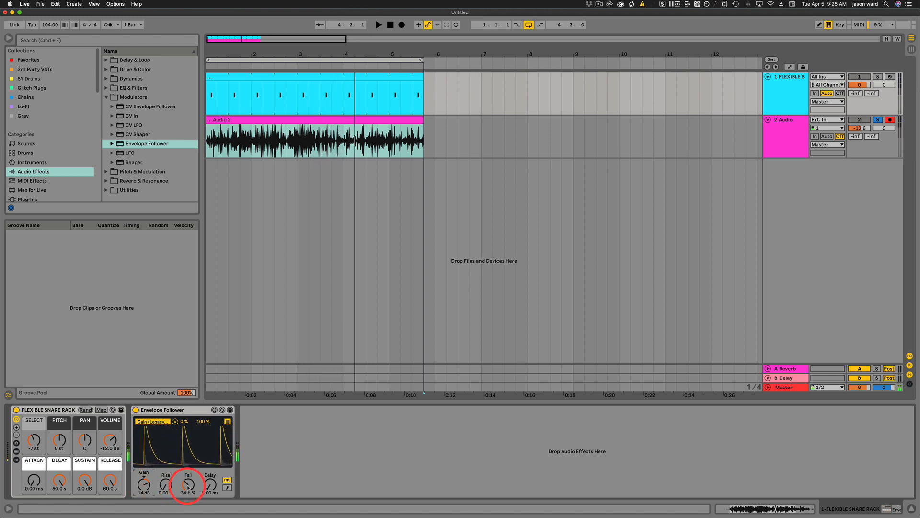
{"action": "left_click_drag", "start_coordinate": [188, 488], "coordinate": [188, 461]}
{"action": "key", "text": "space"}
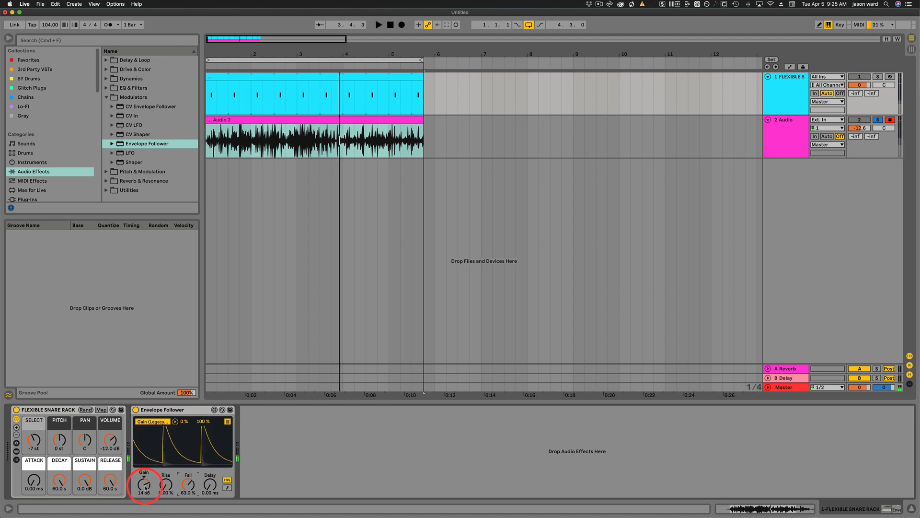
Return the Envelope Follower's Rise to 0.00 % after trying a slower one, and set its Gain to 13 dB during playback
{"action": "key", "text": "space"}
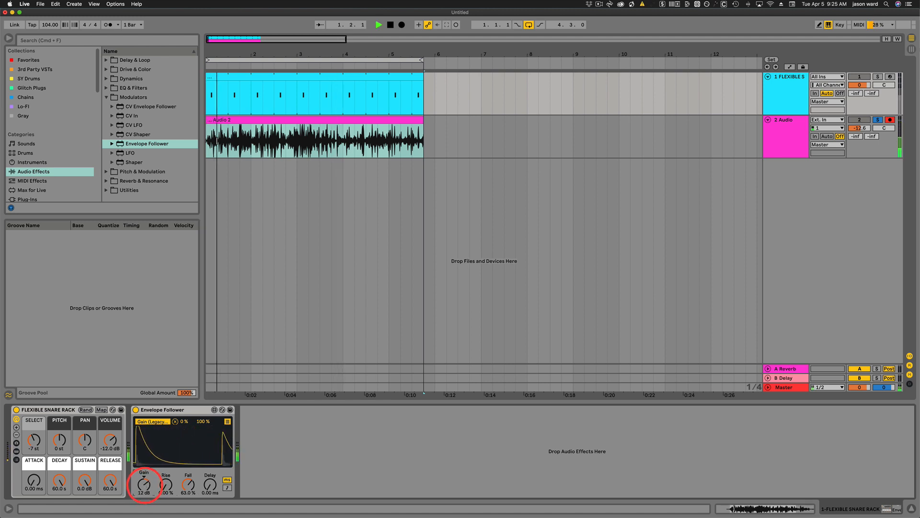
{"action": "left_click_drag", "start_coordinate": [145, 484], "coordinate": [146, 486]}
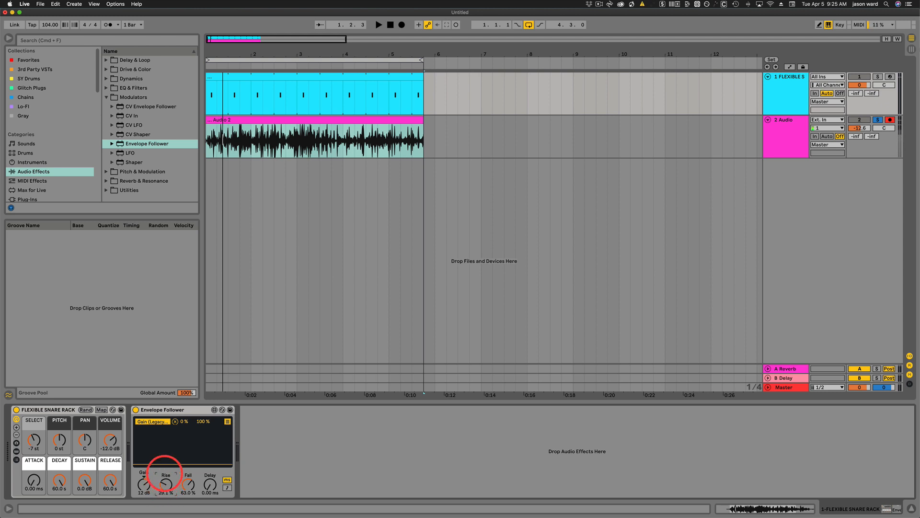
{"action": "left_click_drag", "start_coordinate": [164, 473], "coordinate": [164, 485]}
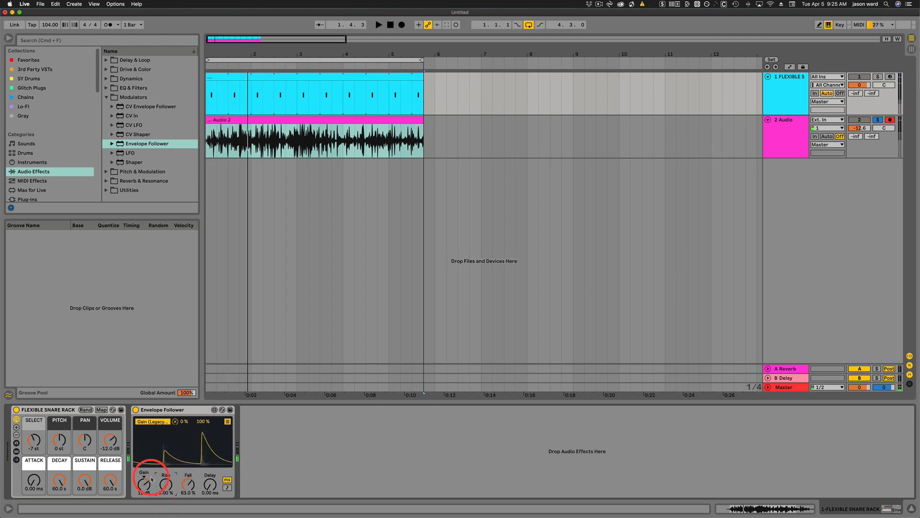
{"action": "key", "text": "space"}
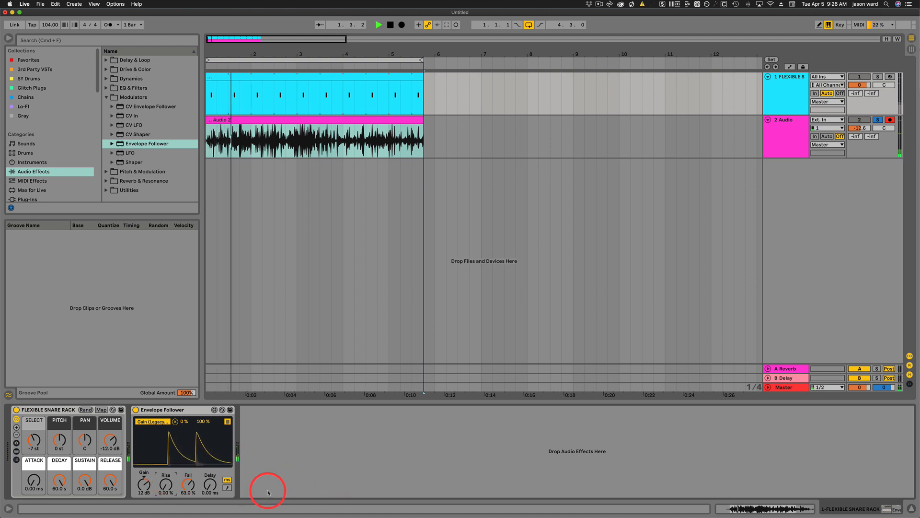
{"action": "left_click_drag", "start_coordinate": [144, 484], "coordinate": [144, 481]}
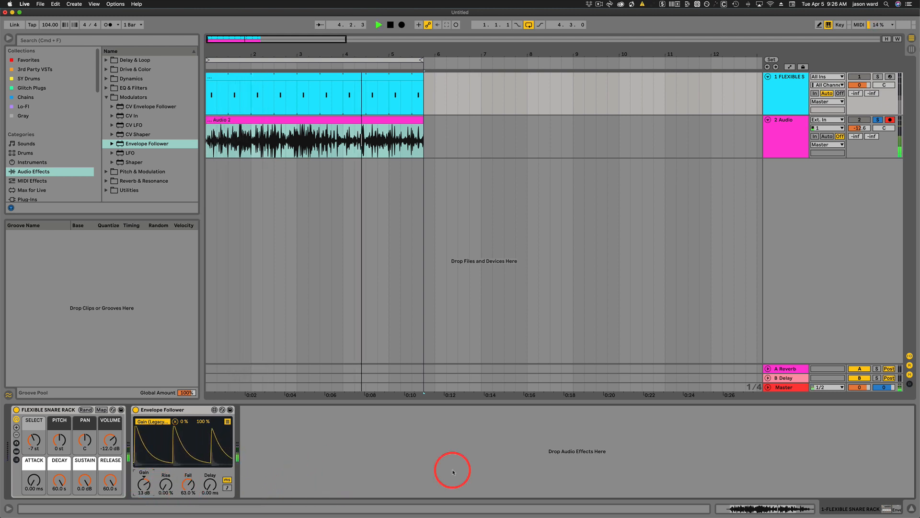
{"action": "key", "text": "space"}
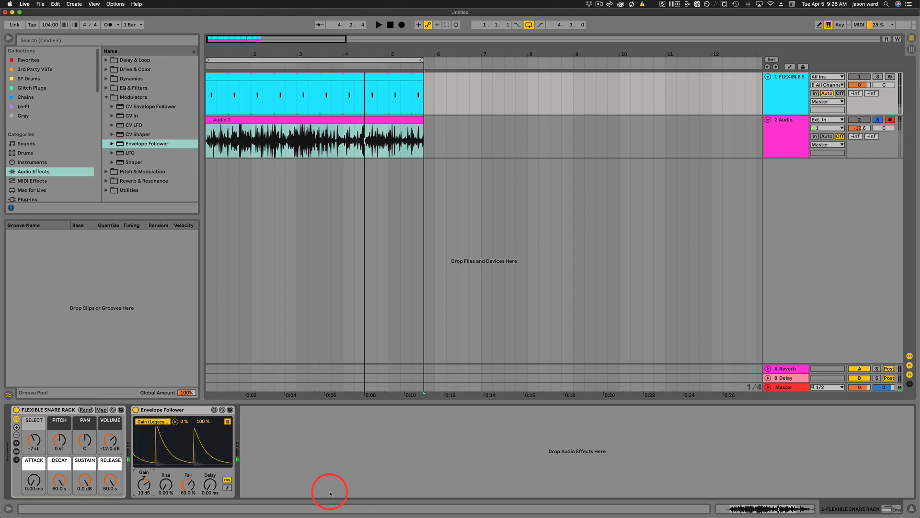
Unsolo the Audio track, temporarily deactivate it to hear the snare clip alone, and reactivate it
{"action": "left_click", "coordinate": [878, 119]}
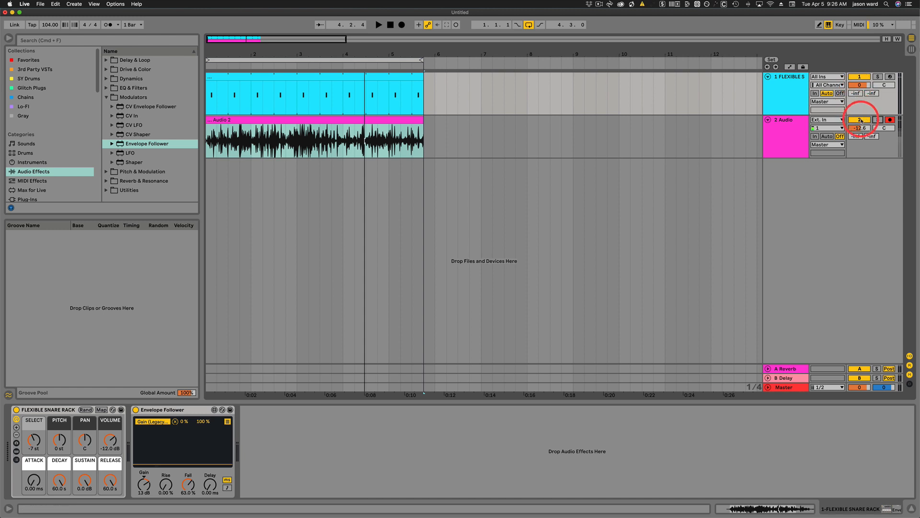
{"action": "left_click", "coordinate": [228, 75]}
{"action": "key", "text": "space"}
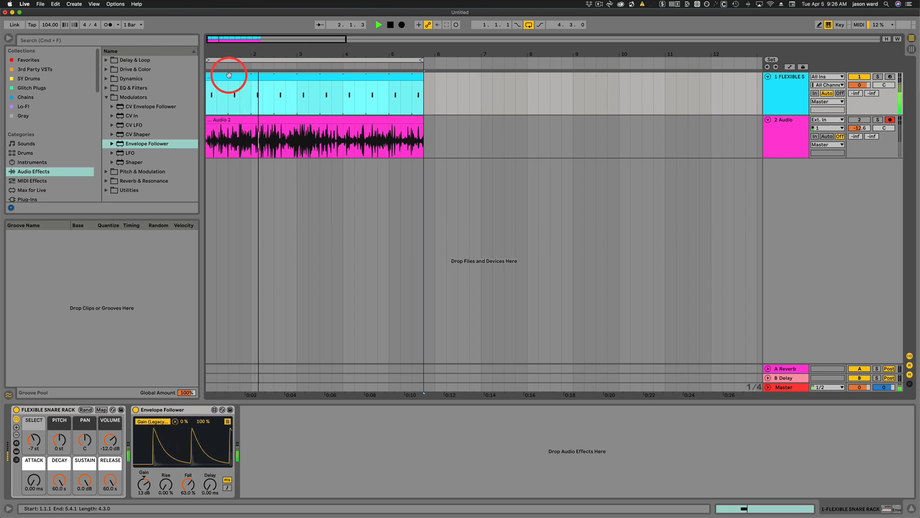
{"action": "key", "text": "space"}
{"action": "left_click", "coordinate": [858, 119]}
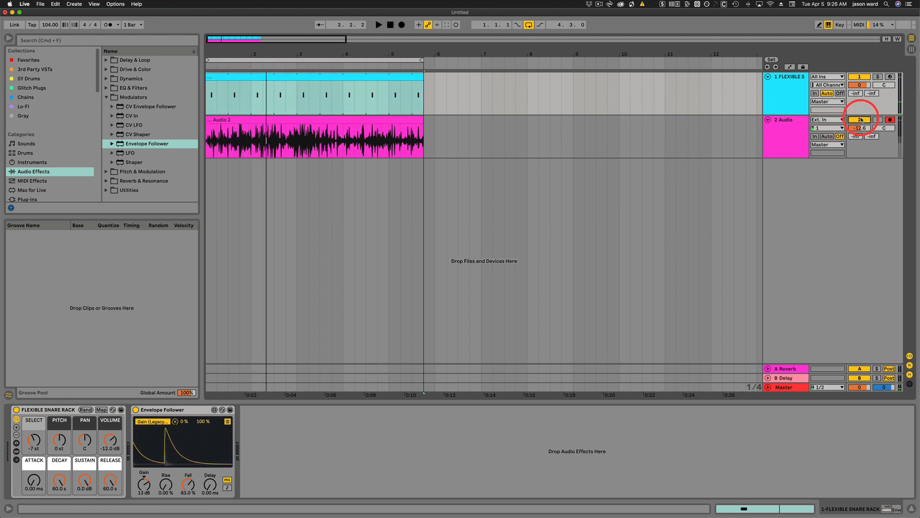
Set the Audio track's volume to -7.9 dB and play both tracks together to hear the ducking groove
{"action": "key", "text": "space"}
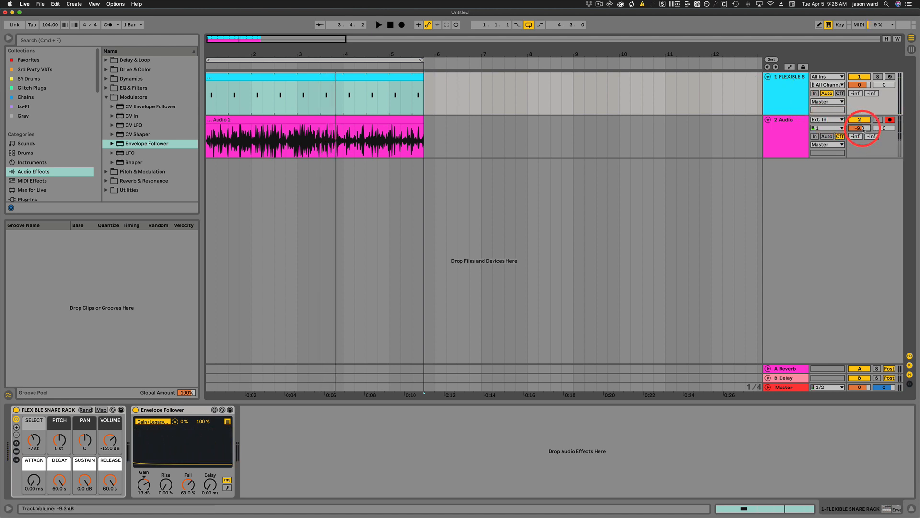
{"action": "key", "text": "space"}
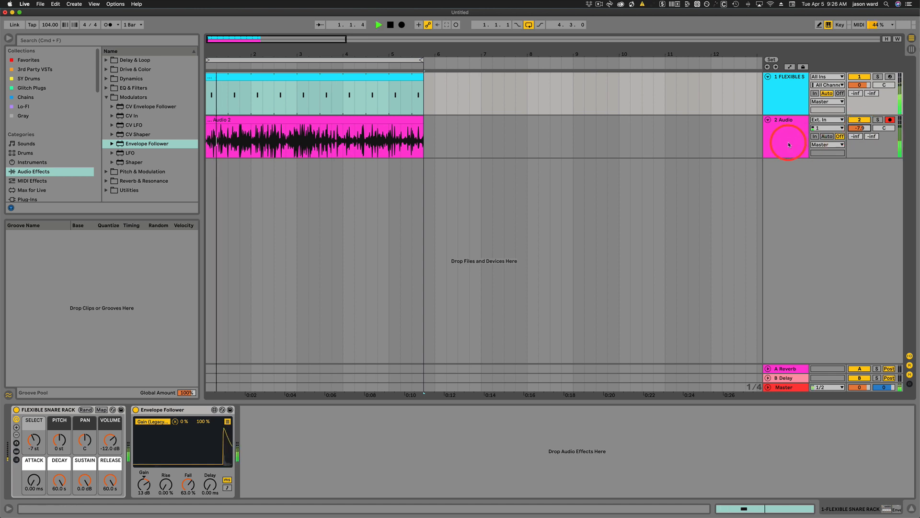
{"action": "left_click", "coordinate": [787, 142]}
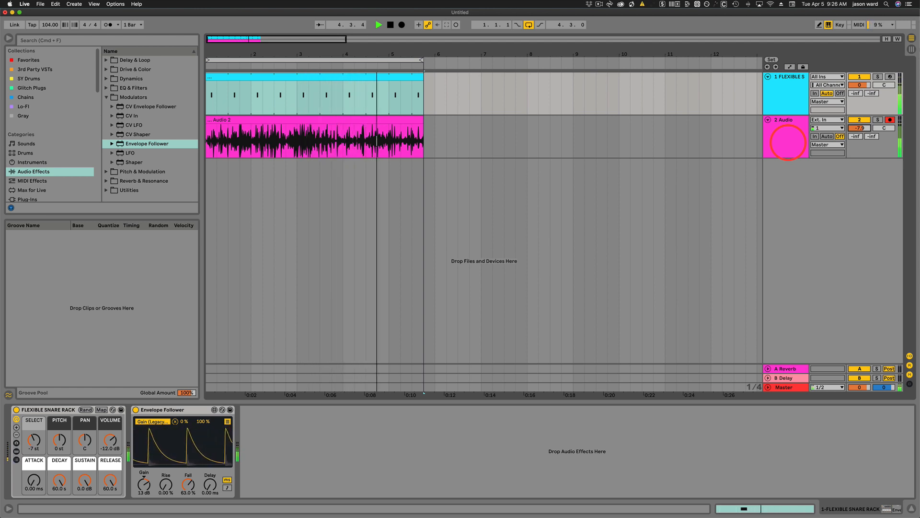
{"action": "key", "text": "space"}
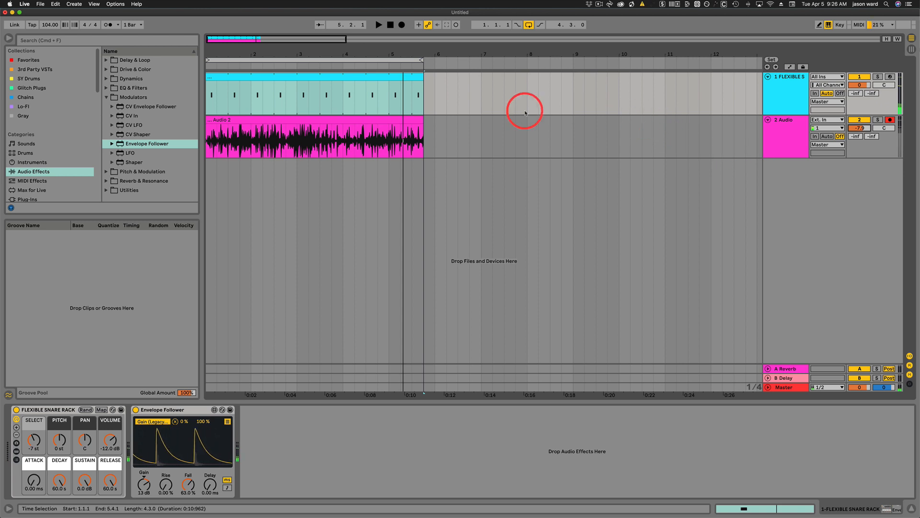
{"action": "left_click", "coordinate": [346, 120]}
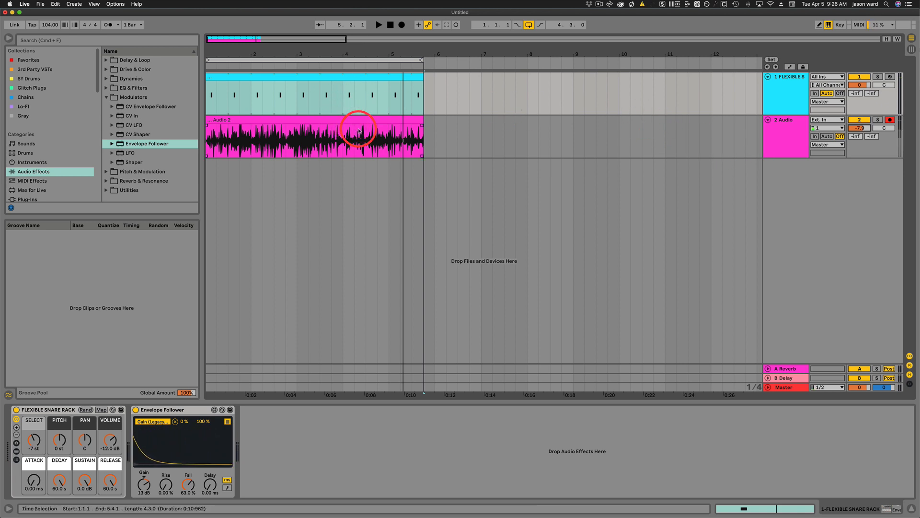